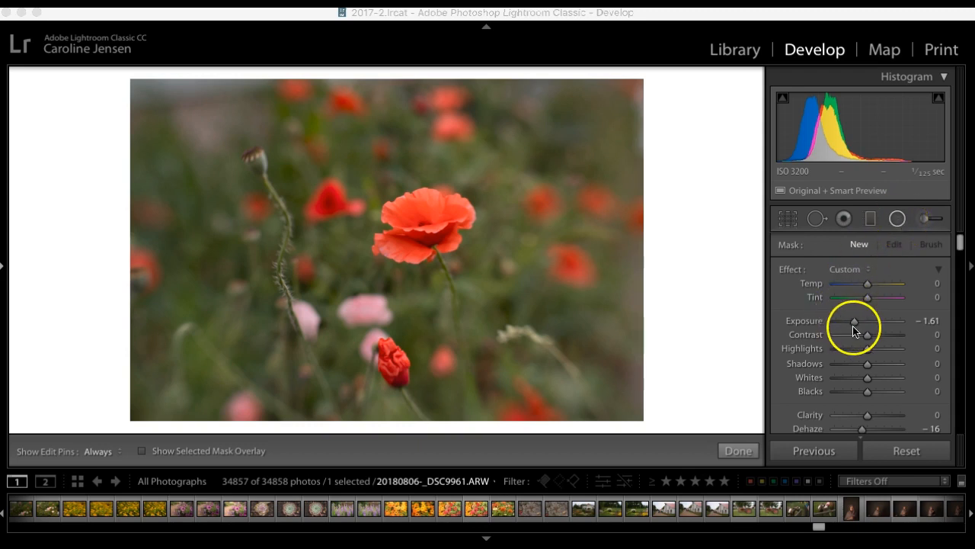
# Darken the surroundings of the central poppy with a large radial filter spanning most of the photo, centred near the flower
pyautogui.scroll(-3, 855, 329)
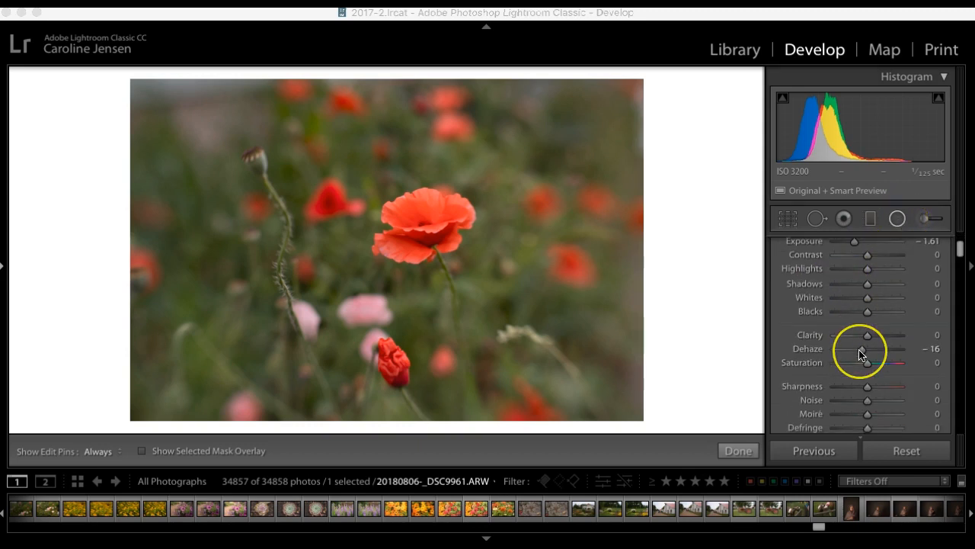
pyautogui.moveTo(355, 201); pyautogui.dragTo(511, 367)
pyautogui.moveTo(355, 200); pyautogui.dragTo(401, 241)
pyautogui.moveTo(251, 247); pyautogui.dragTo(199, 229)
pyautogui.moveTo(400, 245); pyautogui.dragTo(386, 241)
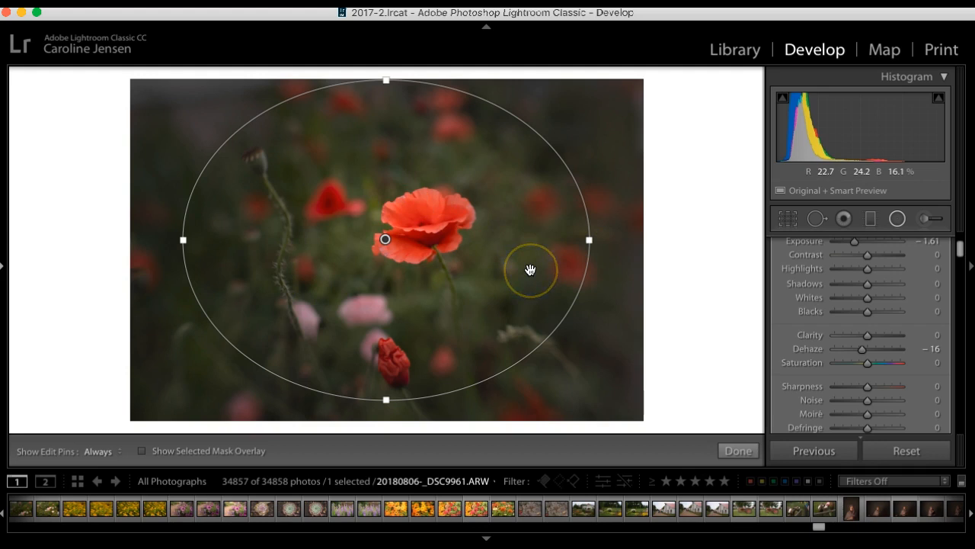
pyautogui.click(897, 219)
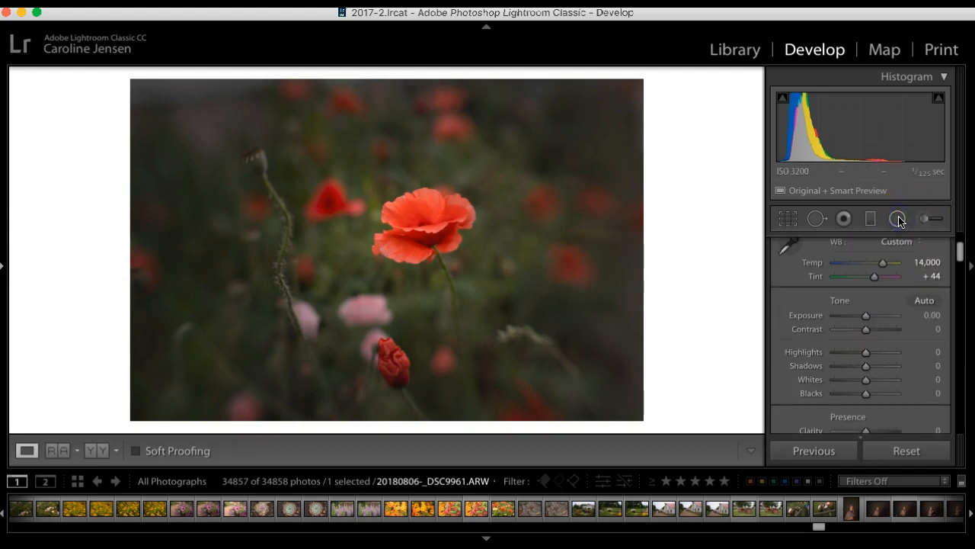
# Send a TIFF copy with Lightroom adjustments to Alien Skin Exposure X4 and dismiss its What's New window
pyautogui.rightClick(411, 227)
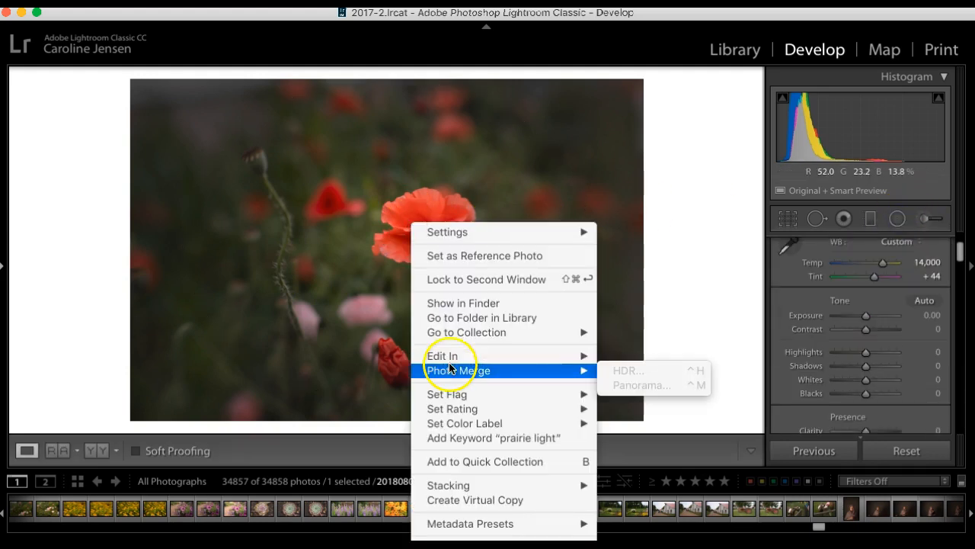
pyautogui.moveTo(438, 355)
pyautogui.click(660, 450)
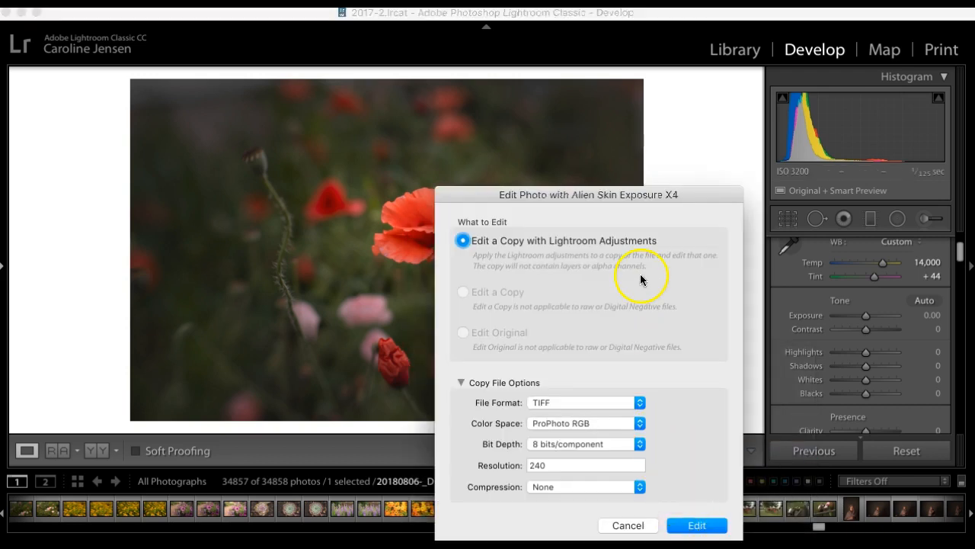
pyautogui.moveTo(622, 194); pyautogui.dragTo(602, 124)
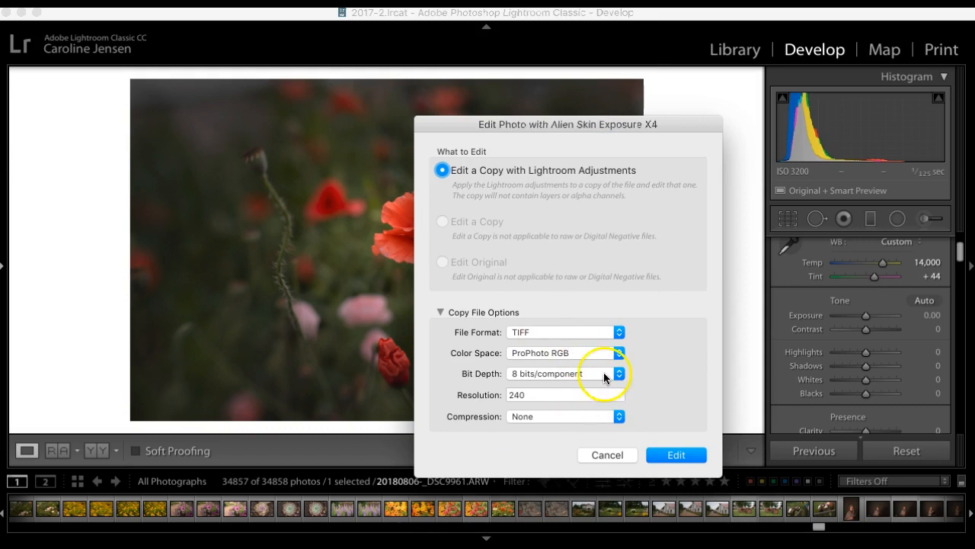
pyautogui.click(676, 456)
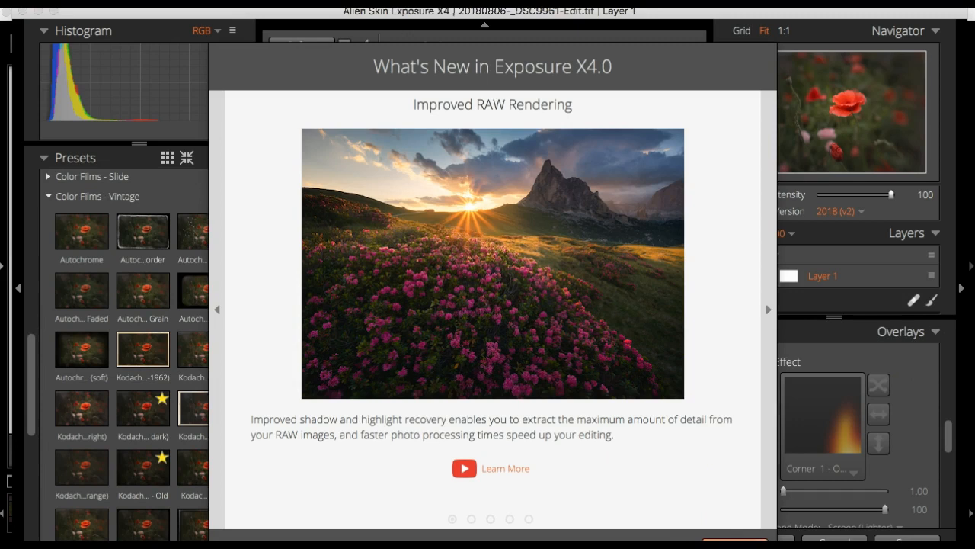
pyautogui.click(736, 542)
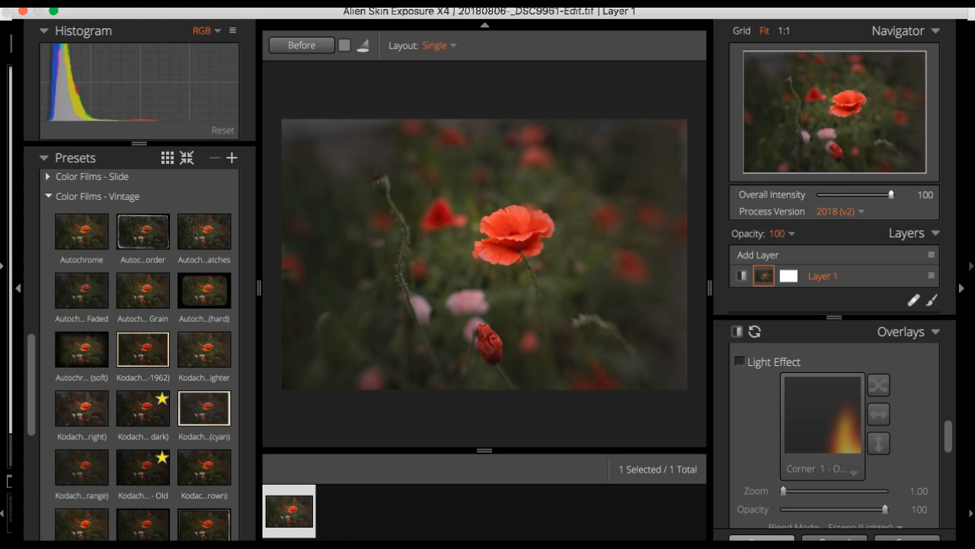
# Apply the Kodachrome 35mm - Old vintage color film preset and lower its overall intensity to 72
pyautogui.click(161, 468)
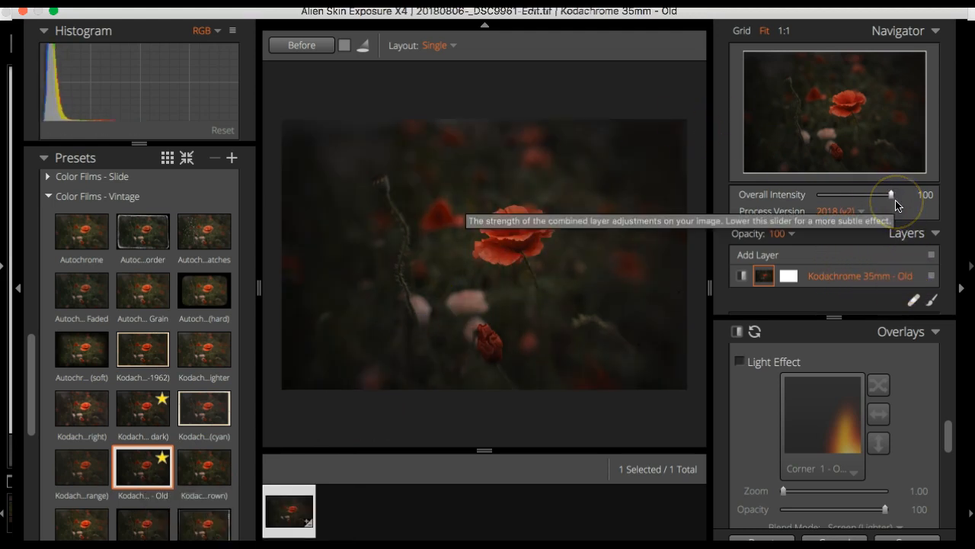
pyautogui.moveTo(888, 195)
pyautogui.mouseDown()
pyautogui.moveTo(874, 197)
pyautogui.moveTo(897, 197)
pyautogui.mouseUp()
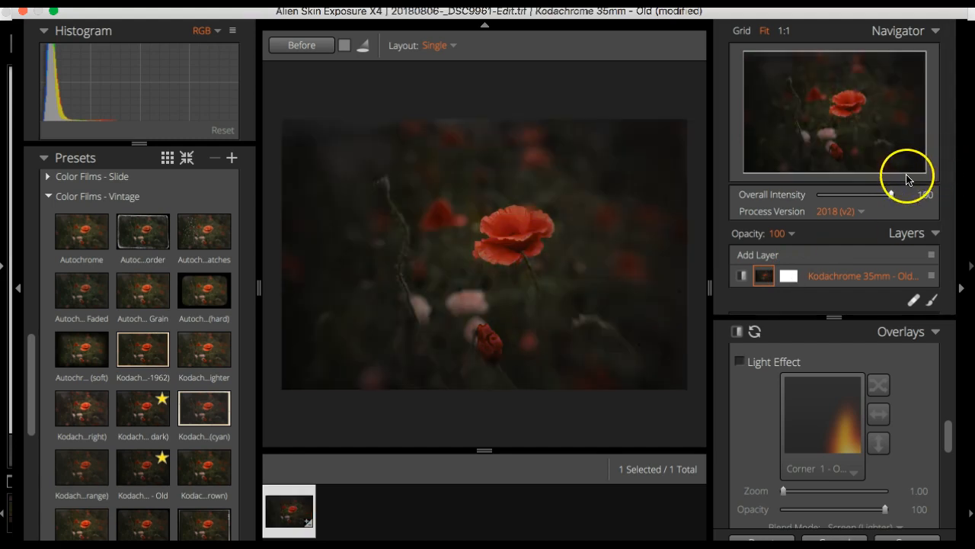
pyautogui.moveTo(890, 195); pyautogui.dragTo(872, 201)
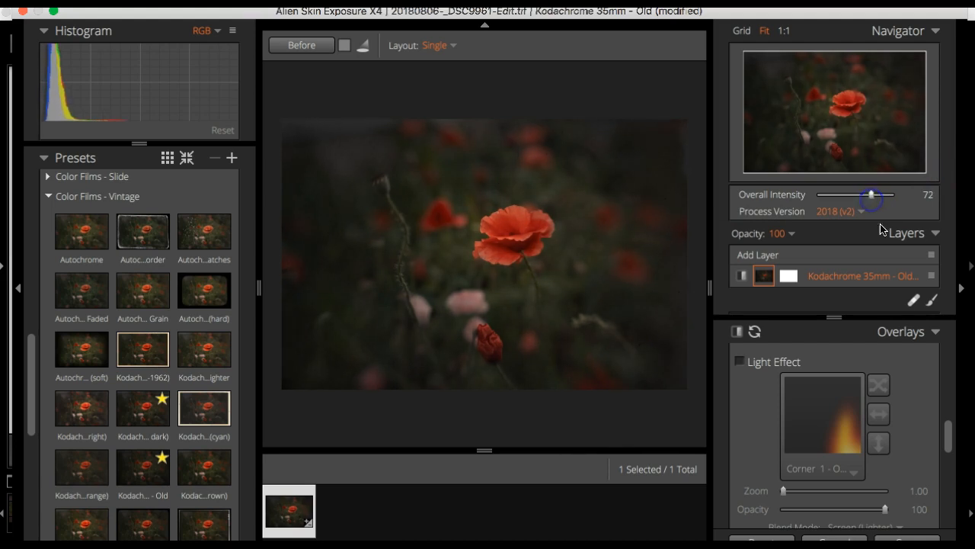
# Raise the photo's Highlights to 51 in the Basic adjustments and collapse that section
pyautogui.click(936, 333)
pyautogui.scroll(10, 939, 338)
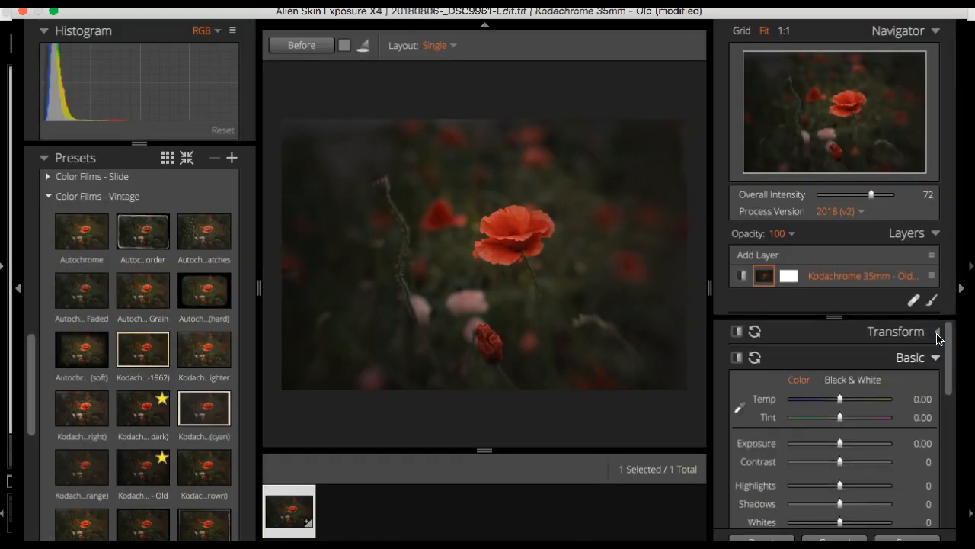
pyautogui.click(936, 359)
pyautogui.click(936, 359)
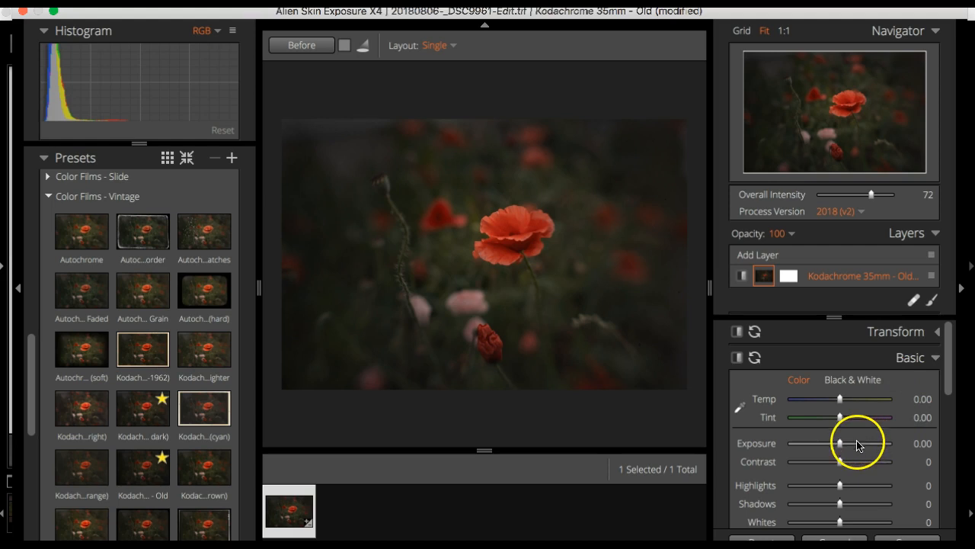
pyautogui.moveTo(840, 486); pyautogui.dragTo(866, 483)
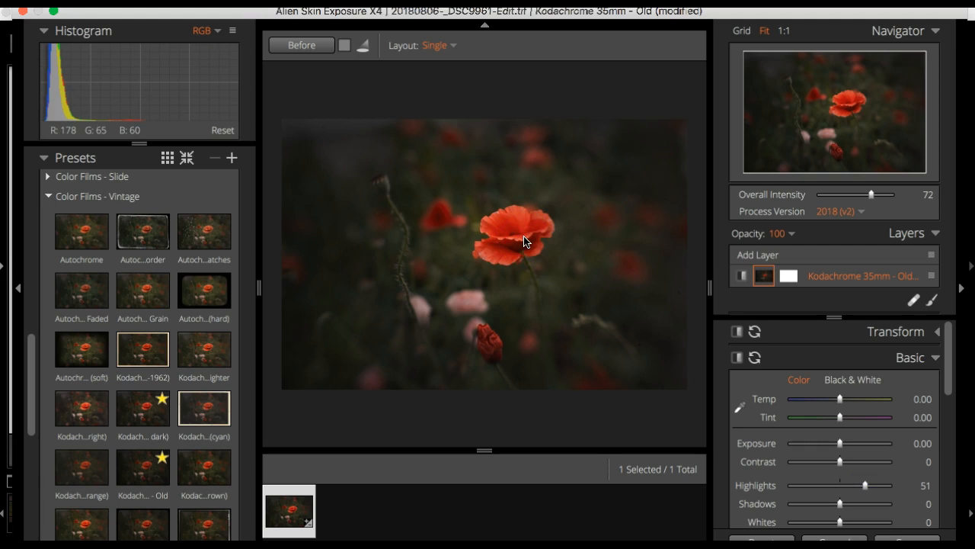
pyautogui.click(791, 397)
pyautogui.click(934, 361)
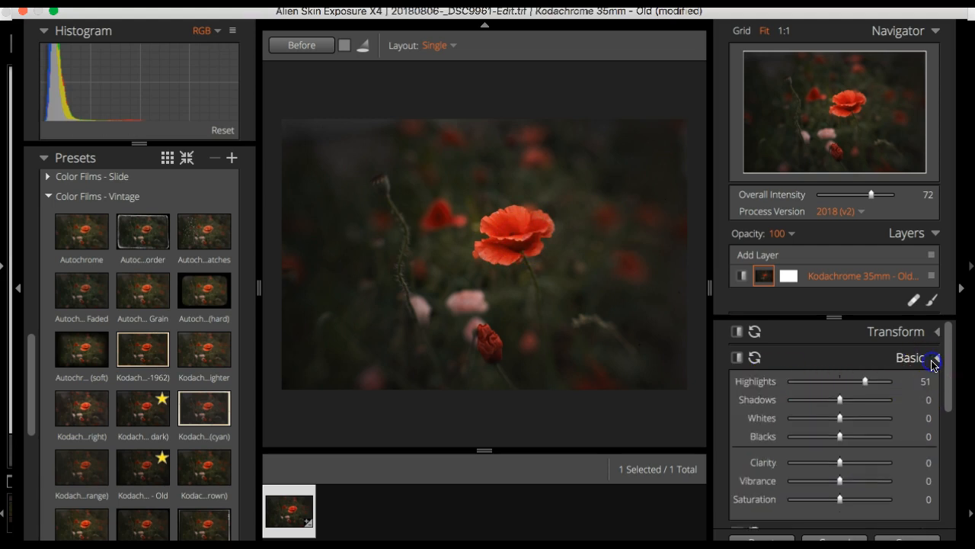
pyautogui.click(933, 345)
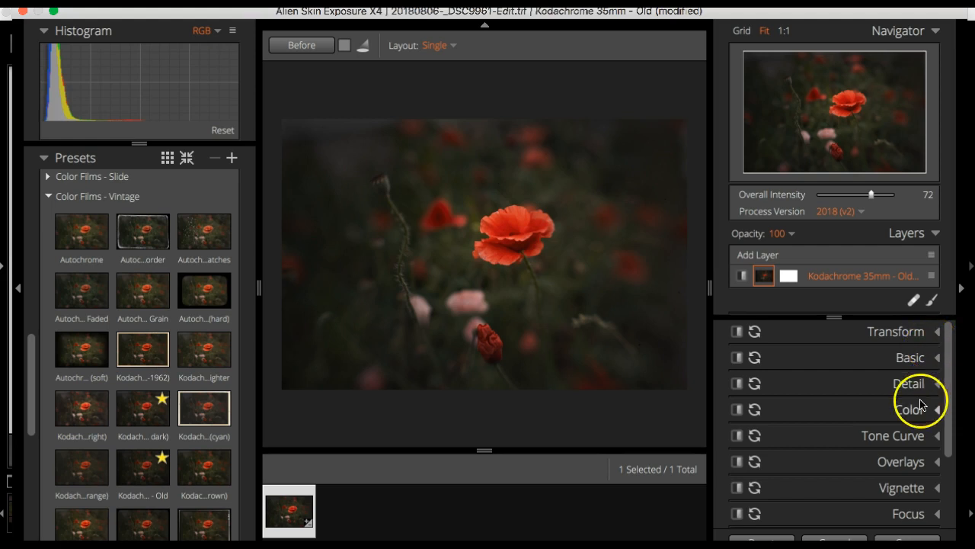
# Turn on the Light Effect overlay for the photo
pyautogui.scroll(-3, 940, 384)
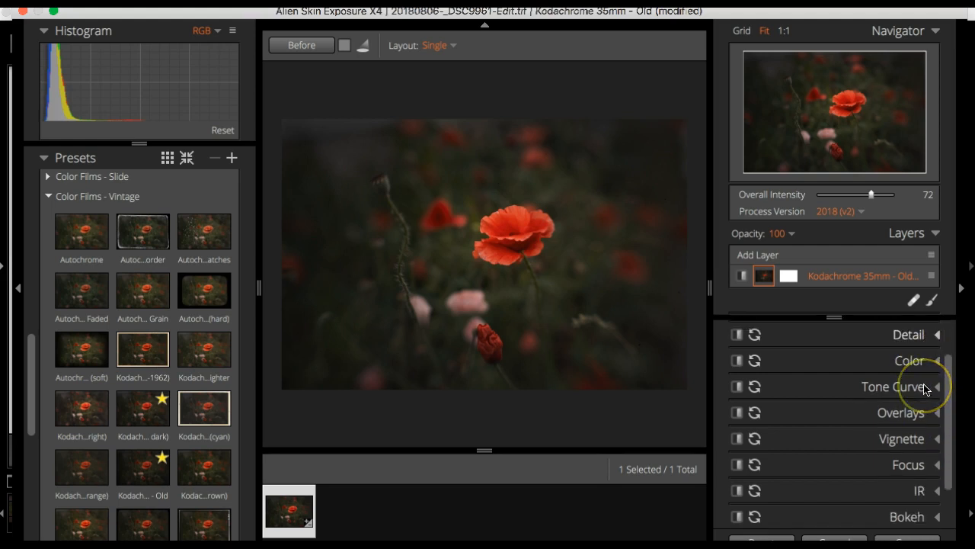
pyautogui.click(937, 389)
pyautogui.scroll(-5, 920, 431)
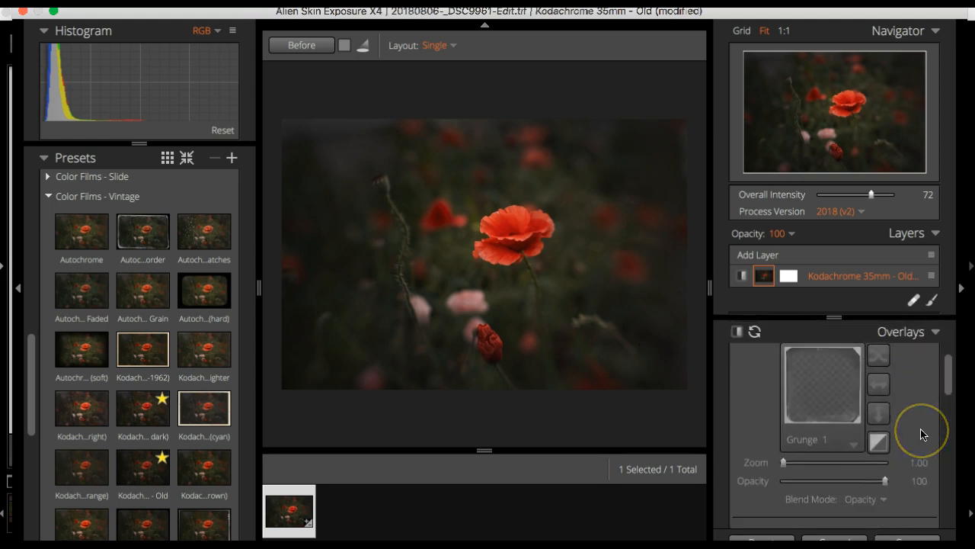
pyautogui.scroll(-3, 920, 429)
pyautogui.scroll(4, 920, 429)
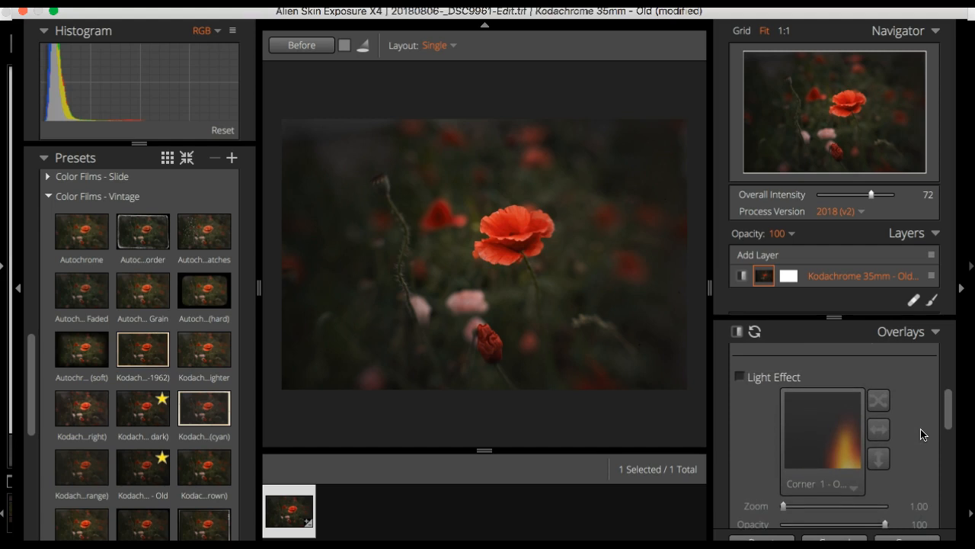
pyautogui.click(739, 377)
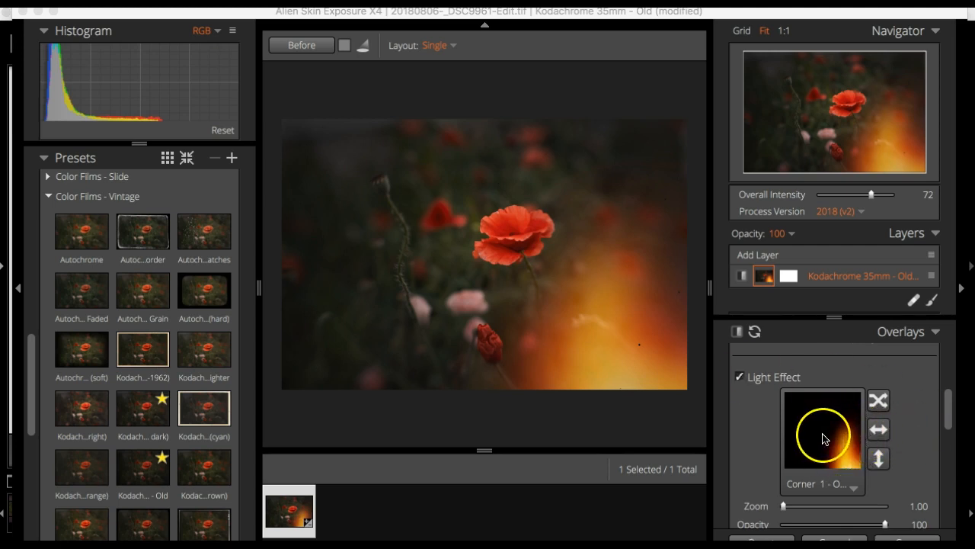
# Try the Haze Warm sun flare placed beyond the photo's upper-right corner, with zoom 2.11 and opacity 63
pyautogui.click(823, 438)
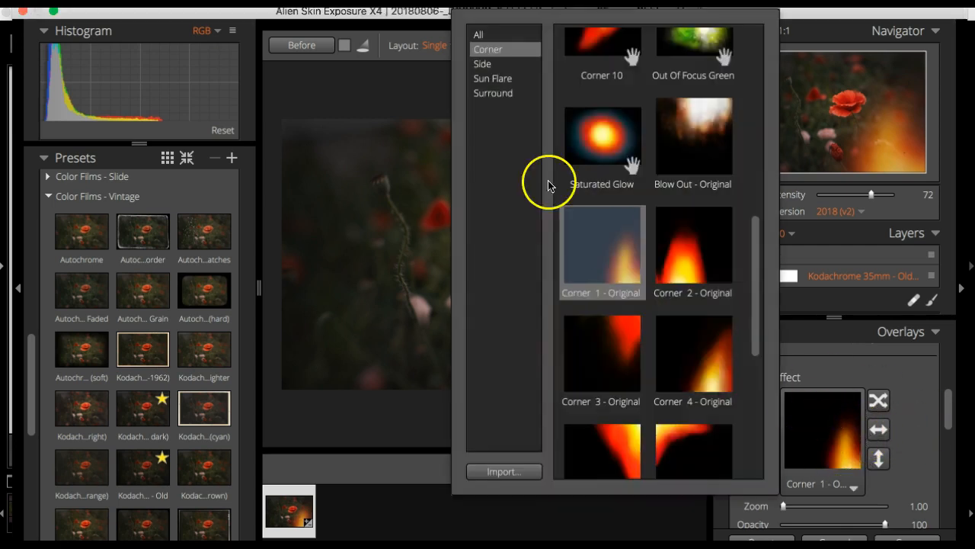
pyautogui.click(503, 79)
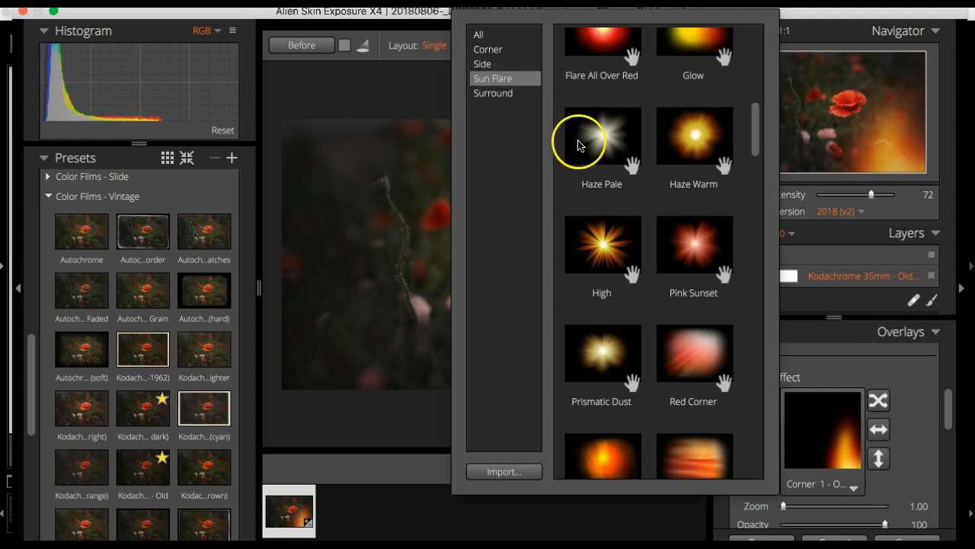
pyautogui.click(682, 138)
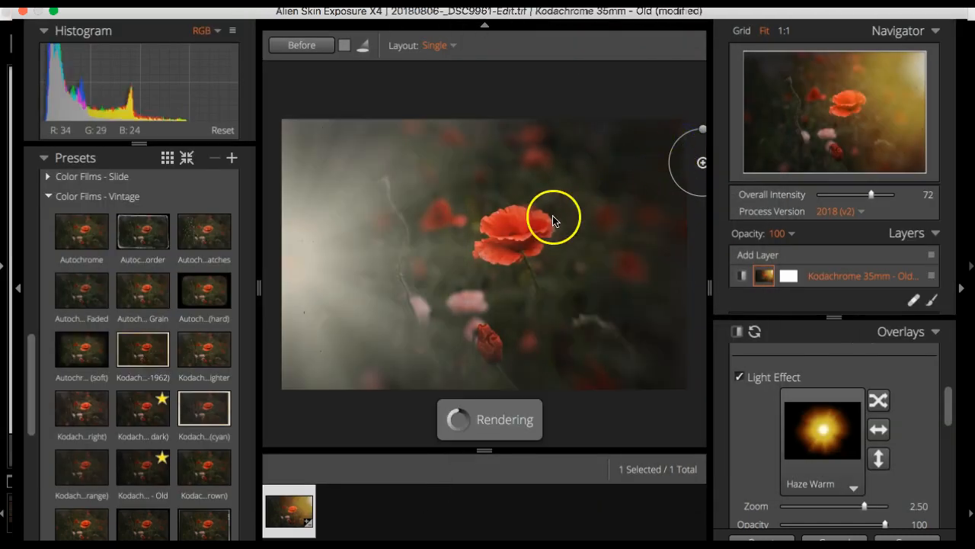
pyautogui.moveTo(677, 168); pyautogui.dragTo(719, 60)
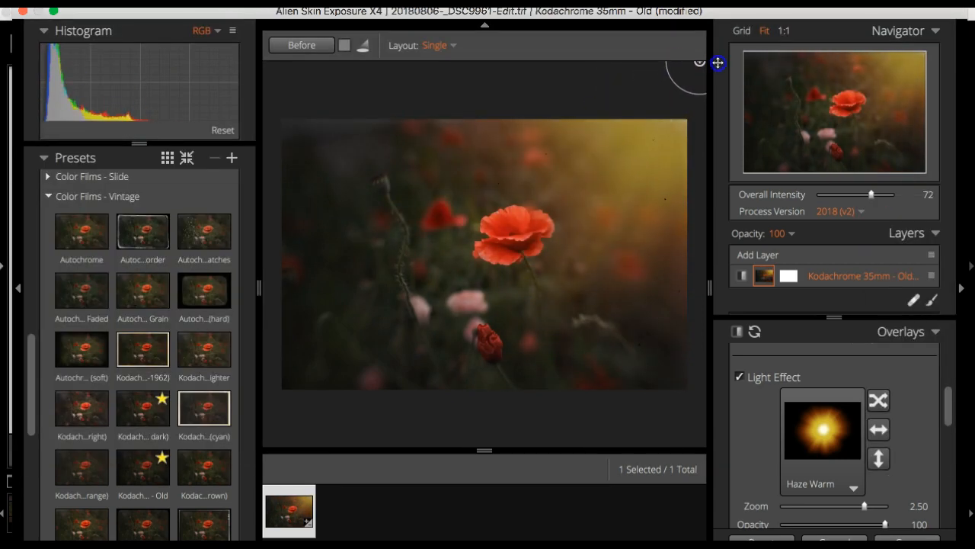
pyautogui.scroll(-3, 828, 472)
pyautogui.moveTo(864, 423); pyautogui.dragTo(845, 442)
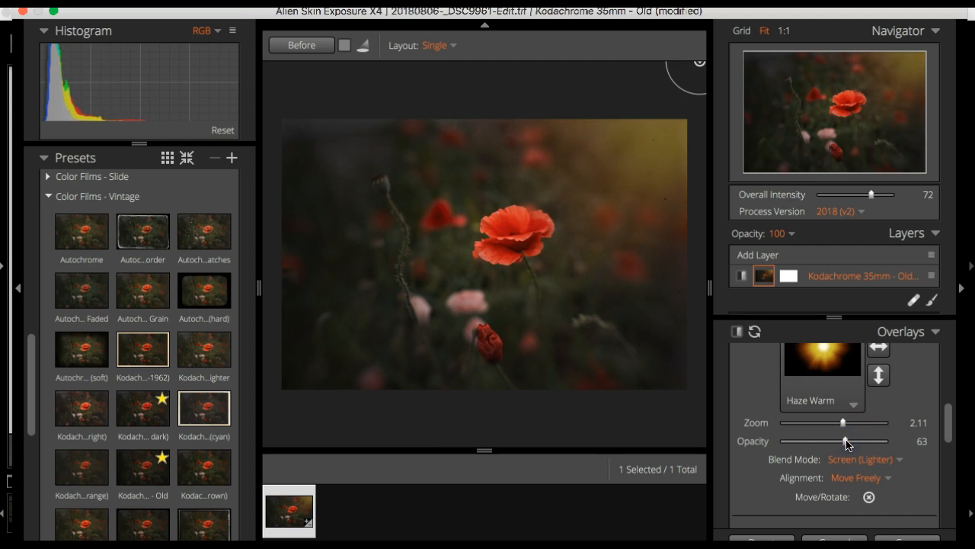
# Turn off the Dust 12 texture overlay
pyautogui.scroll(10, 864, 399)
pyautogui.scroll(-10, 862, 404)
pyautogui.scroll(-2, 862, 405)
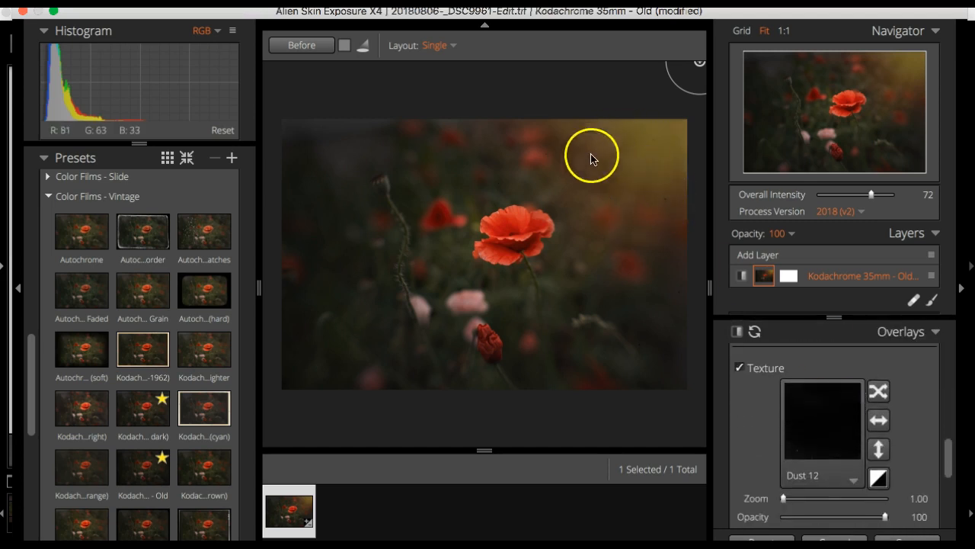
pyautogui.click(740, 368)
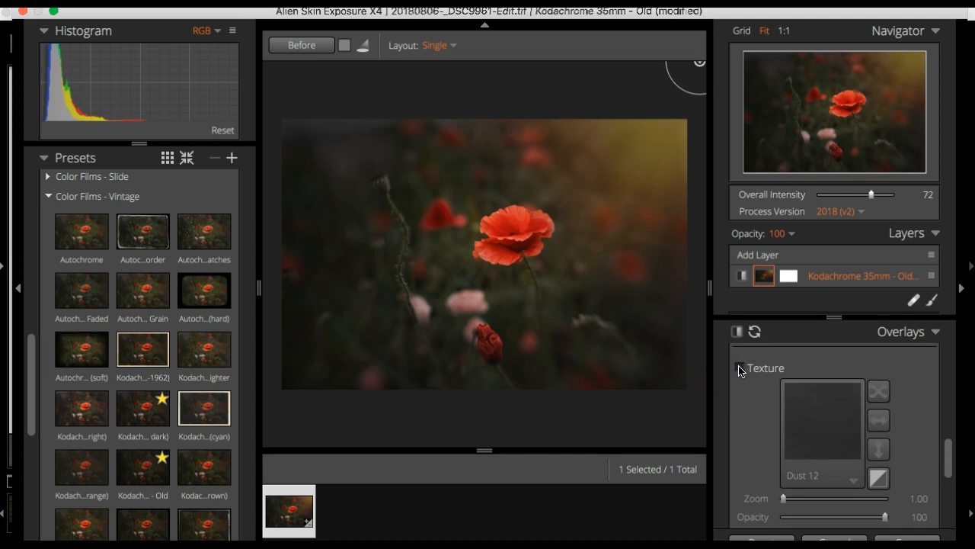
# Try the Haze Pale sun flare placed beyond the photo's upper-right corner, with opacity 51
pyautogui.scroll(10, 857, 436)
pyautogui.scroll(3, 857, 453)
pyautogui.click(810, 418)
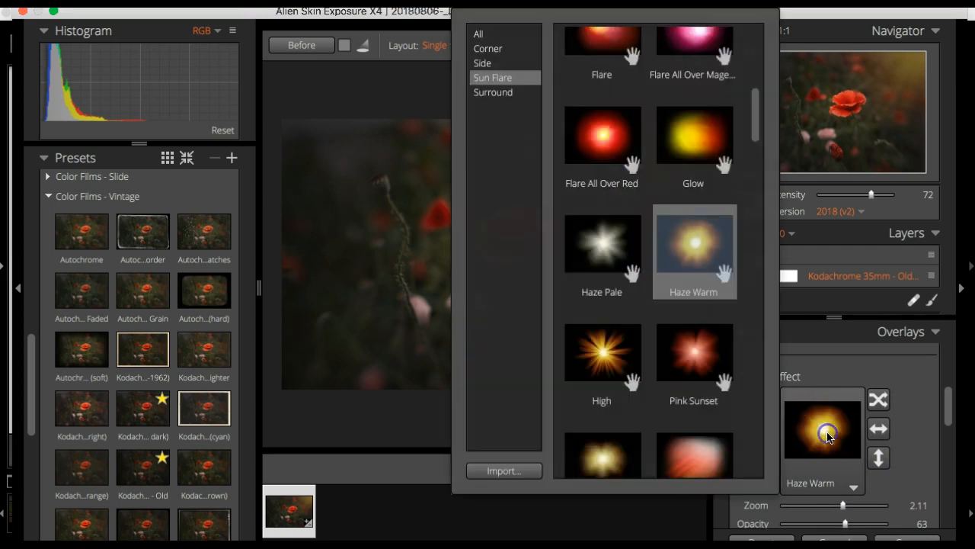
pyautogui.click(595, 245)
pyautogui.moveTo(305, 251); pyautogui.dragTo(699, 49)
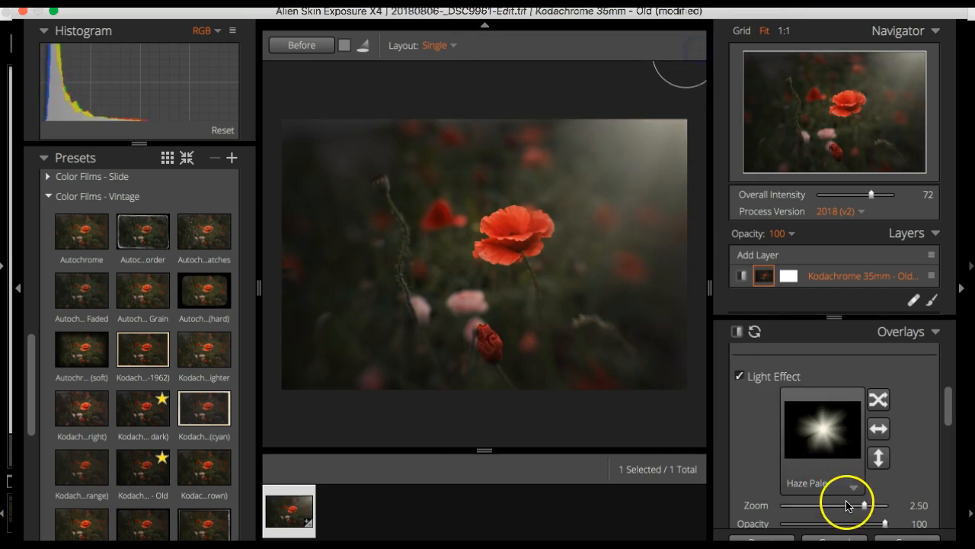
pyautogui.scroll(-2, 845, 505)
pyautogui.moveTo(882, 496); pyautogui.dragTo(833, 500)
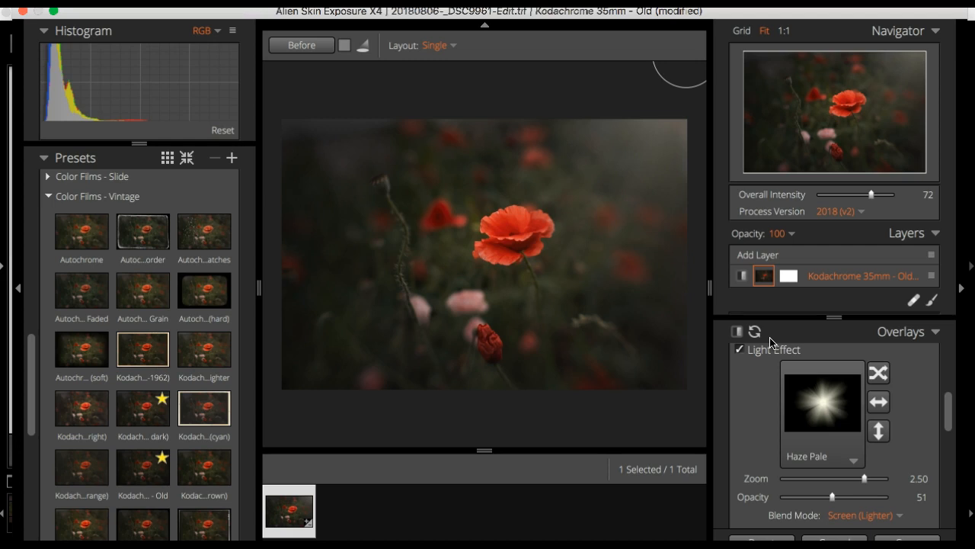
# Try several other sun flares, ending with Top, and move that flare just above the photo's upper edge
pyautogui.click(827, 396)
pyautogui.click(903, 453)
pyautogui.scroll(-5, 903, 453)
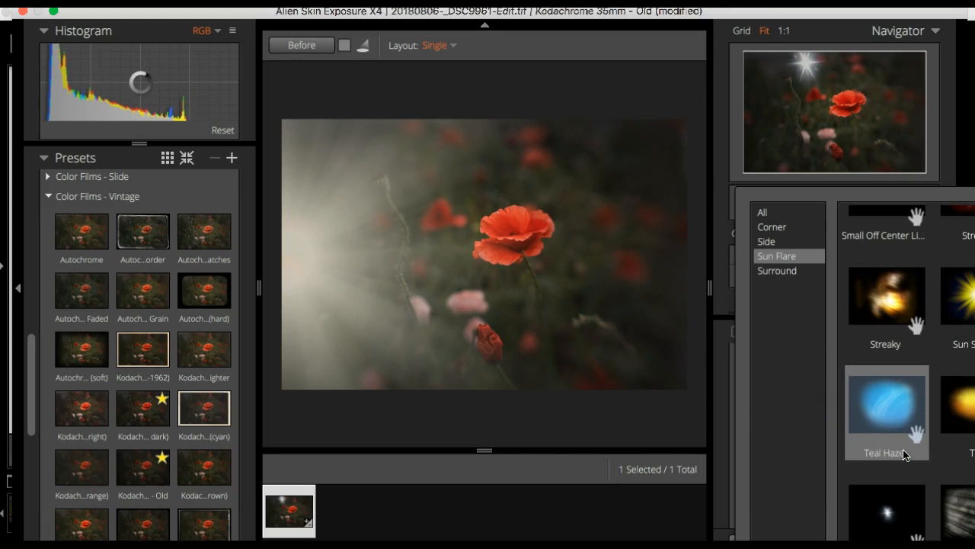
pyautogui.click(880, 326)
pyautogui.click(960, 301)
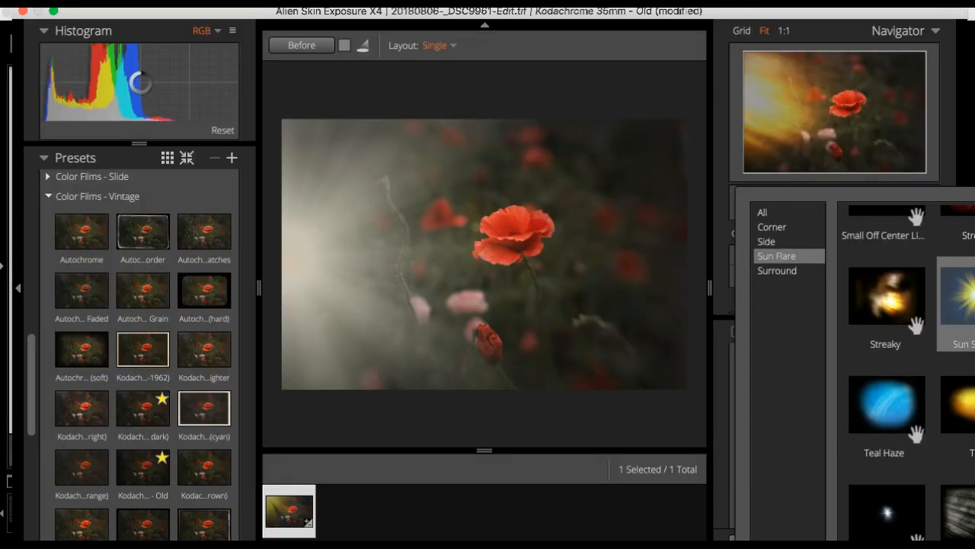
pyautogui.click(959, 408)
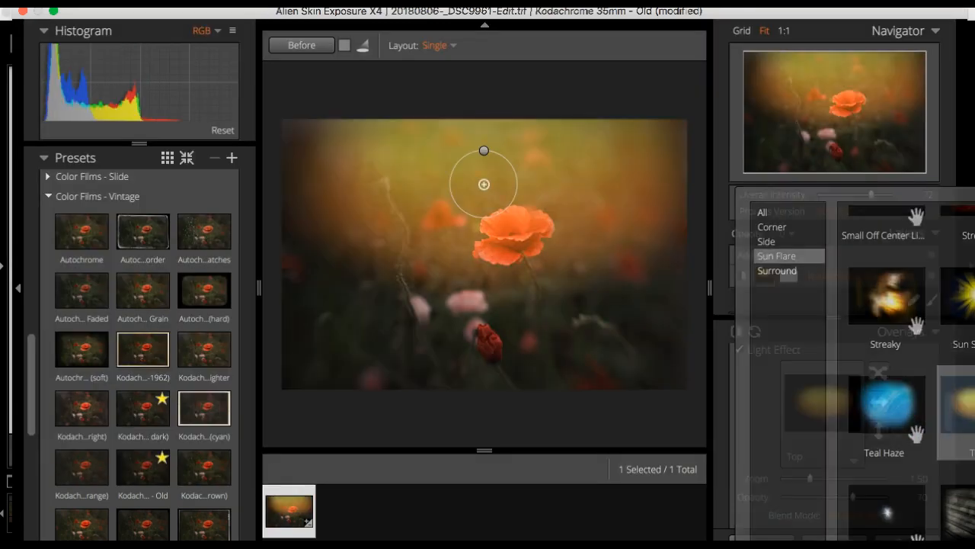
pyautogui.moveTo(504, 177); pyautogui.dragTo(496, 62)
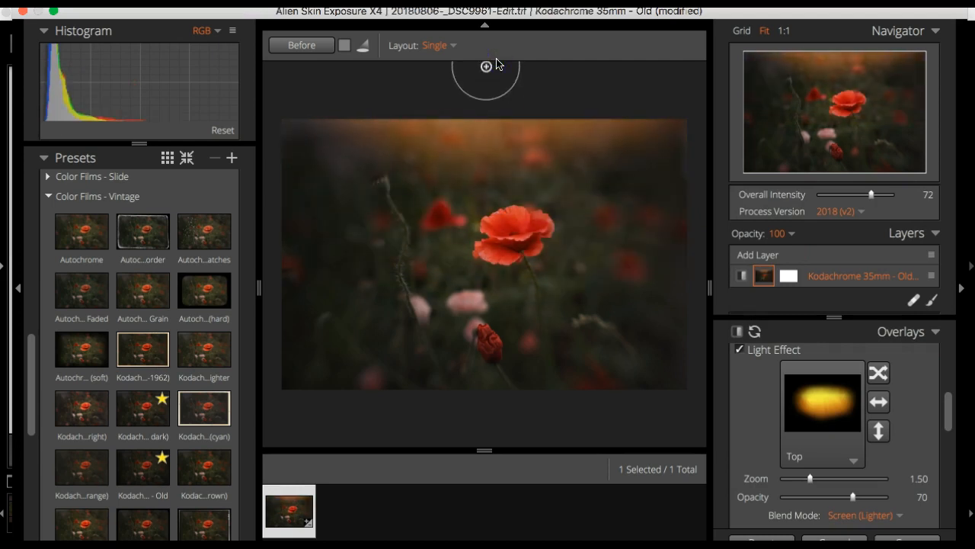
# Switch the light effect to Haze Pale - Original with zoom 2.15 and opacity 41
pyautogui.click(819, 412)
pyautogui.scroll(10, 899, 480)
pyautogui.scroll(-4, 941, 522)
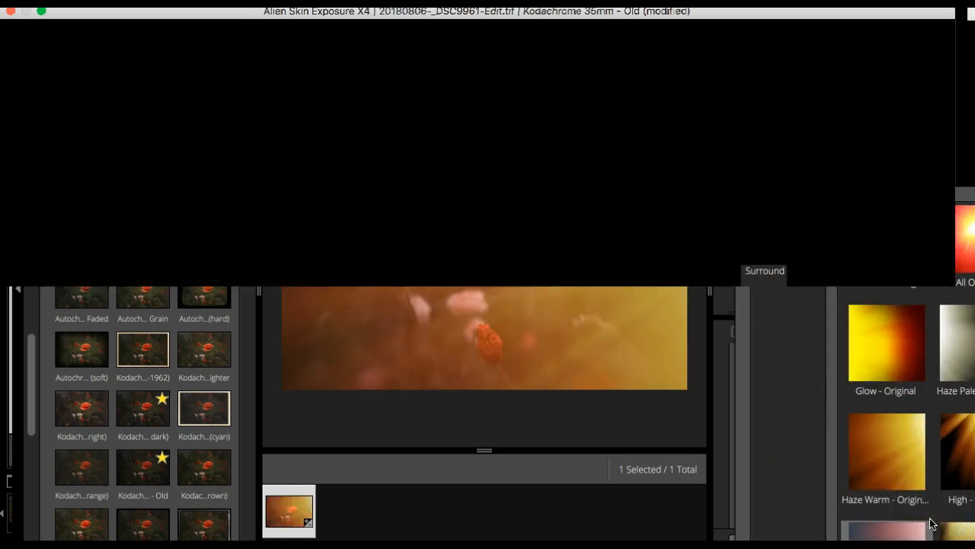
pyautogui.scroll(2, 931, 457)
pyautogui.click(958, 438)
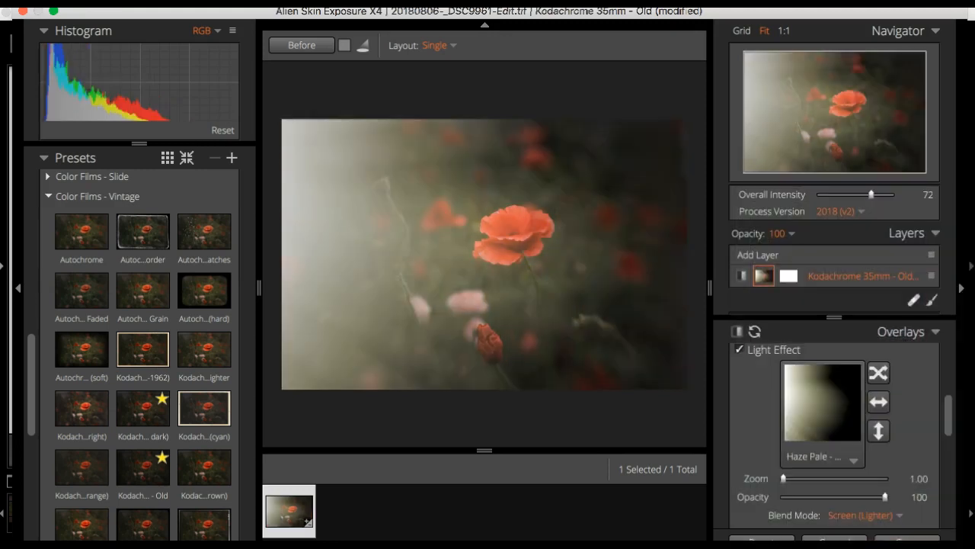
pyautogui.moveTo(784, 478); pyautogui.dragTo(845, 479)
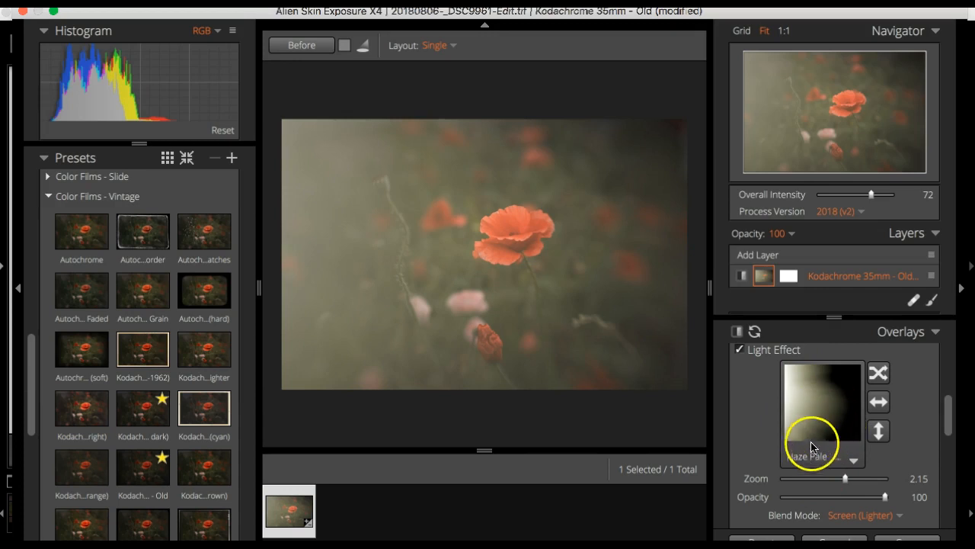
pyautogui.moveTo(884, 497); pyautogui.dragTo(821, 496)
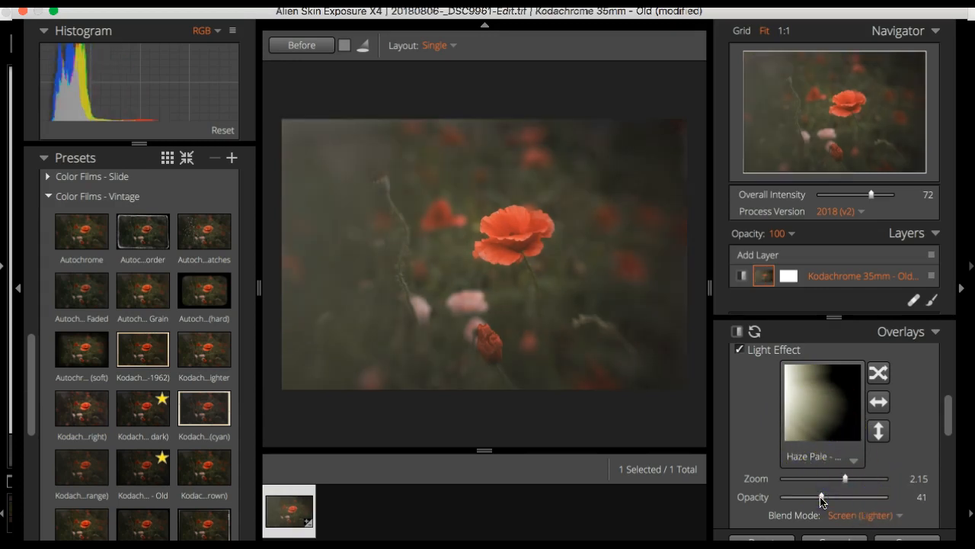